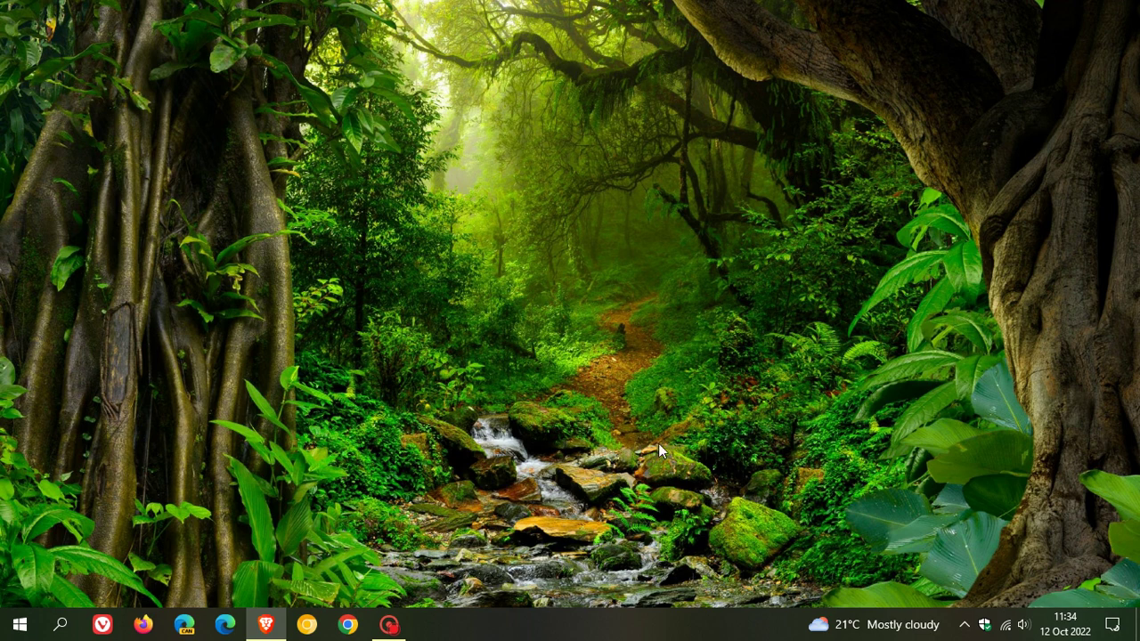
Open Settings, go to Update & Security, and view the update history.
left_click(20, 624)
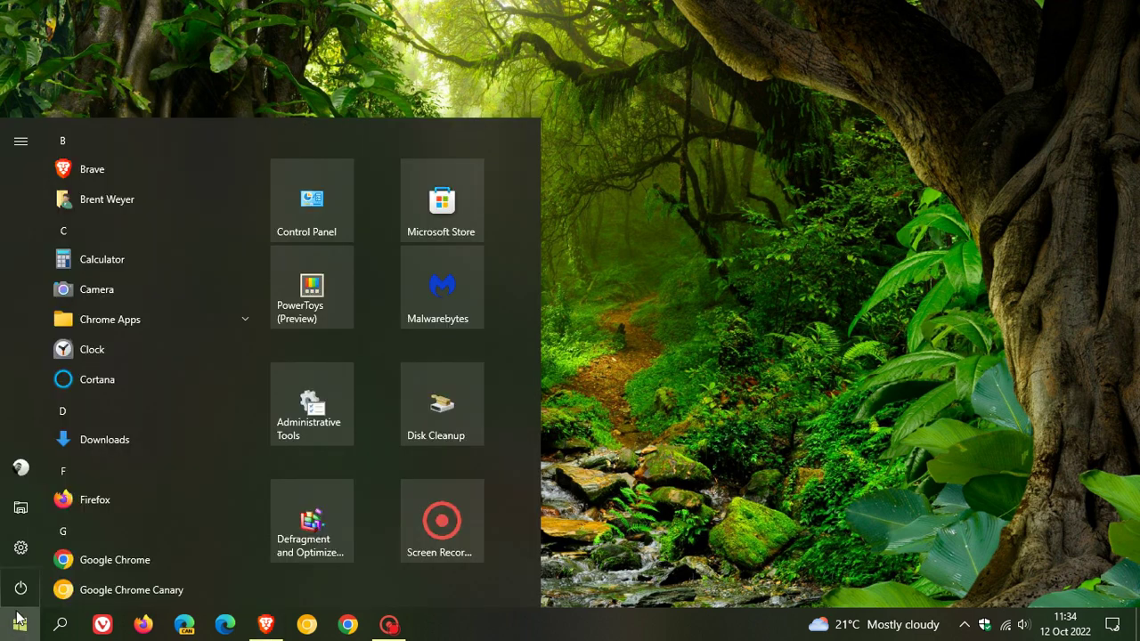
left_click(20, 554)
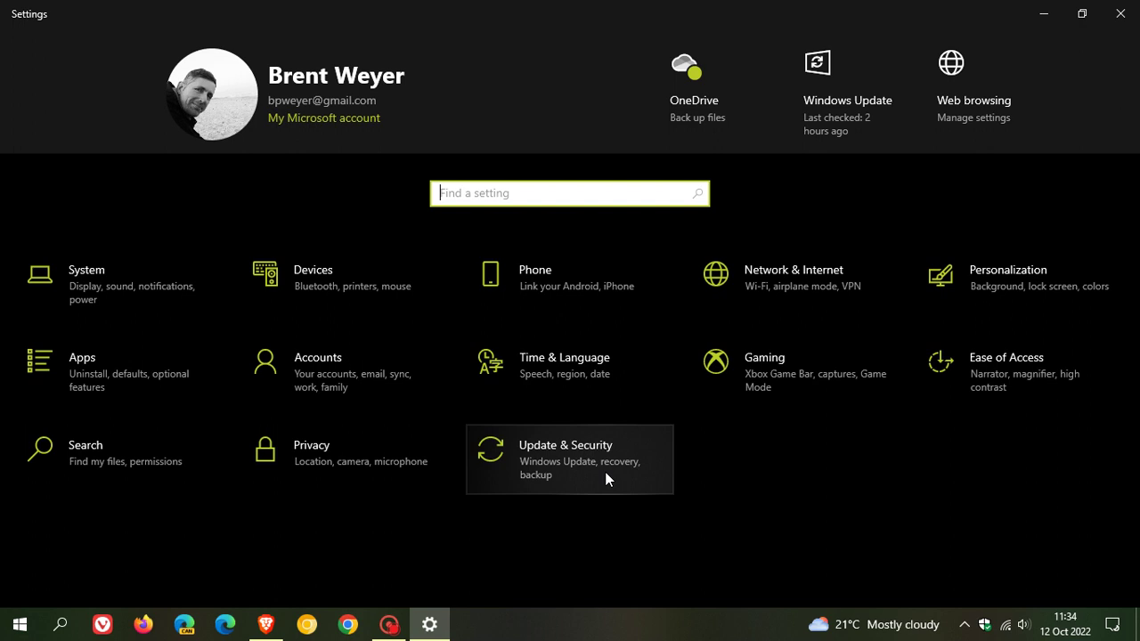
left_click(605, 478)
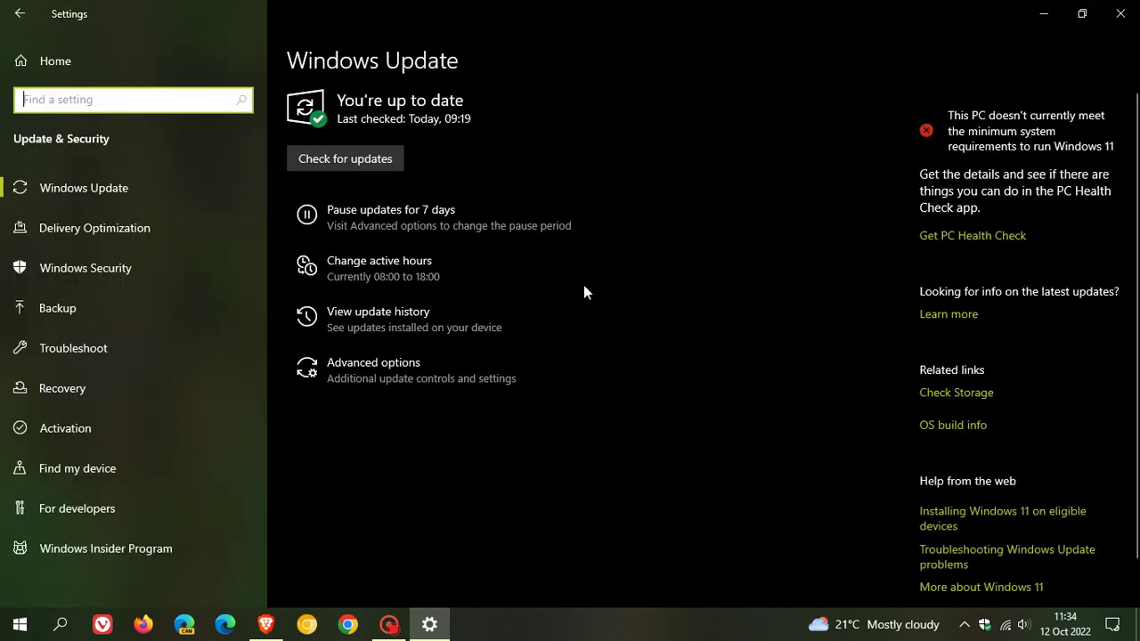
left_click(480, 324)
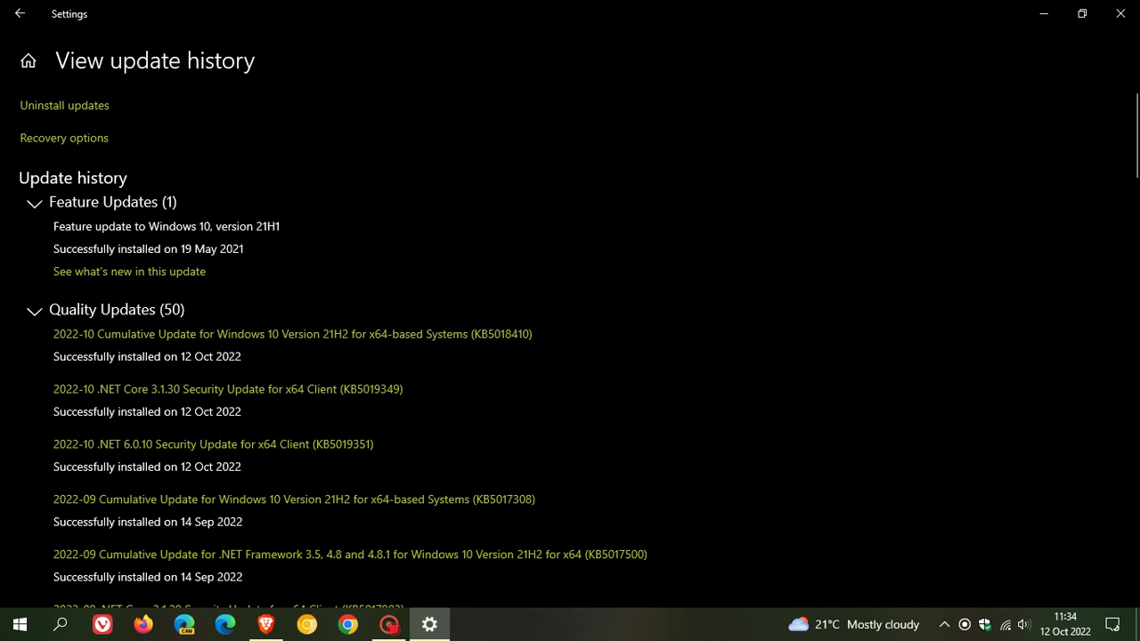
left_click(266, 625)
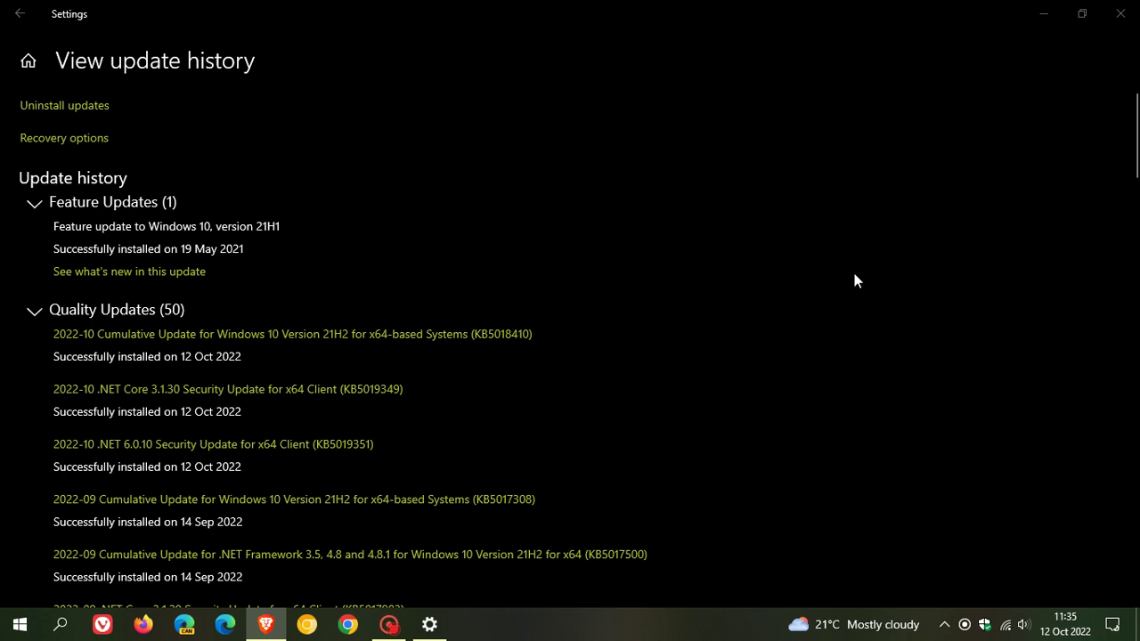
Expand the Other Updates (50) group at the bottom of the update history.
scroll(854, 274, "down", 15)
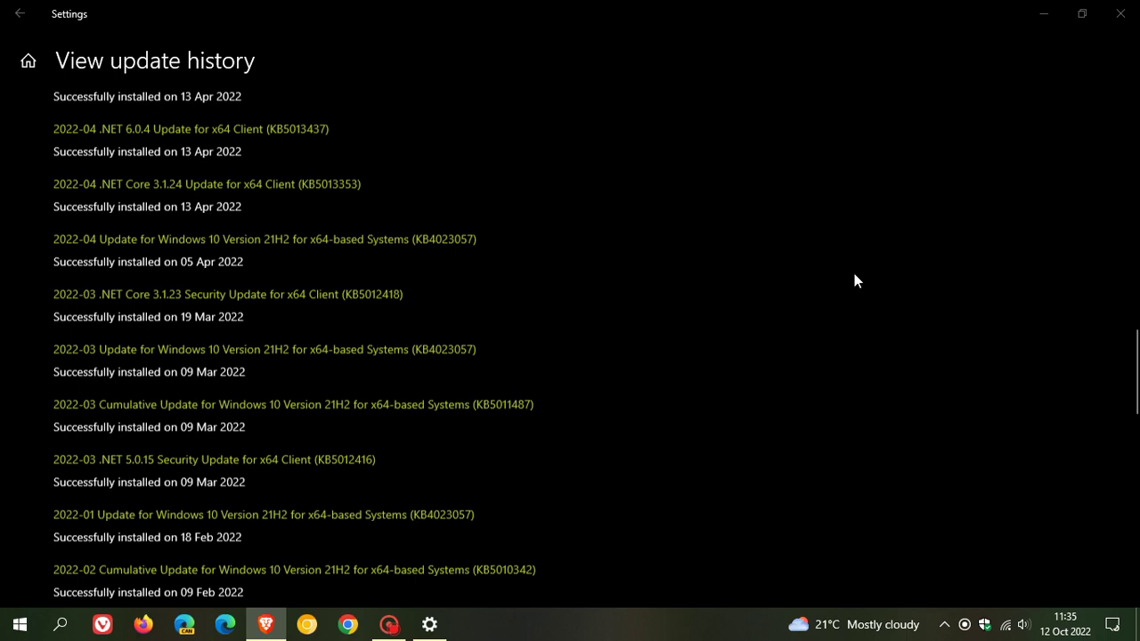
scroll(855, 274, "down", 5)
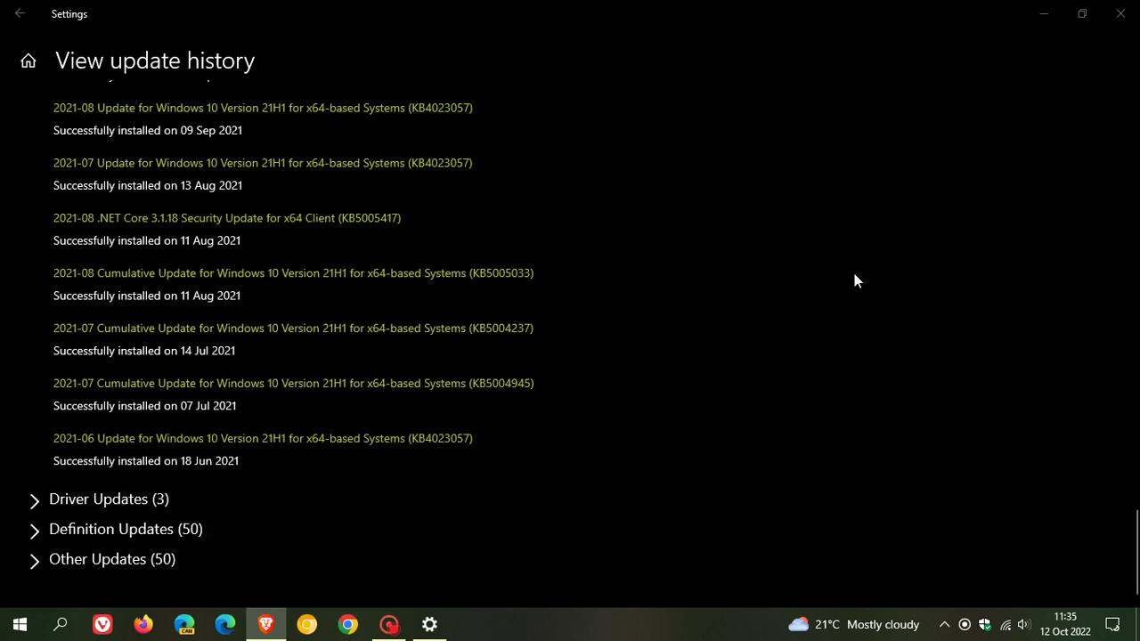
left_click(157, 563)
scroll(859, 360, "down", 3)
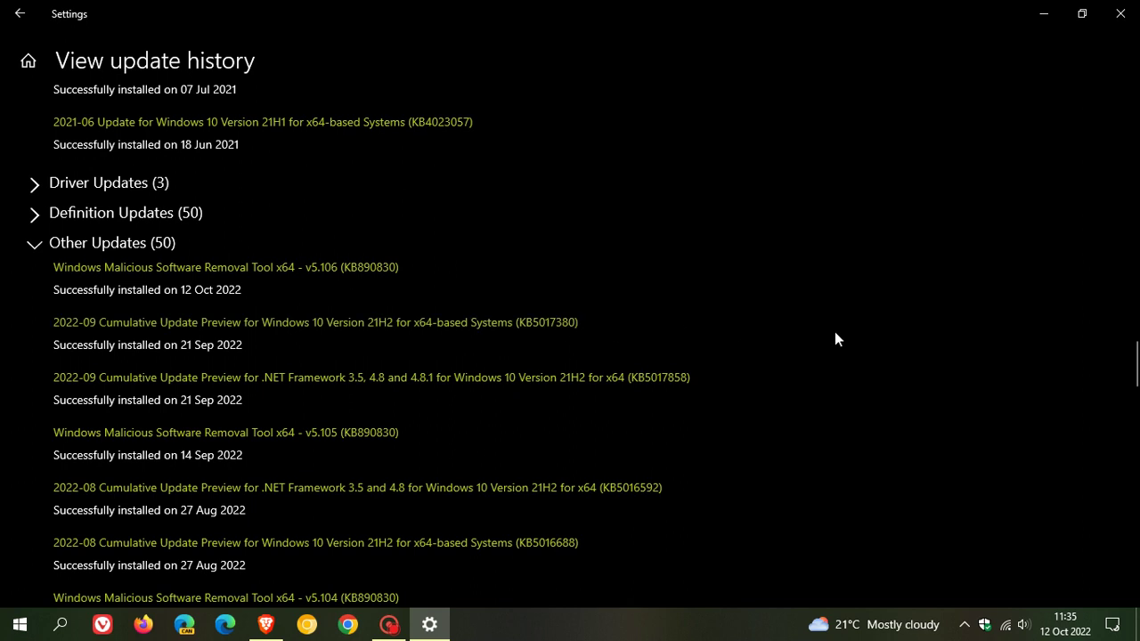
Minimize Settings and bring up the News and interests feed from the taskbar weather widget.
left_click(1044, 14)
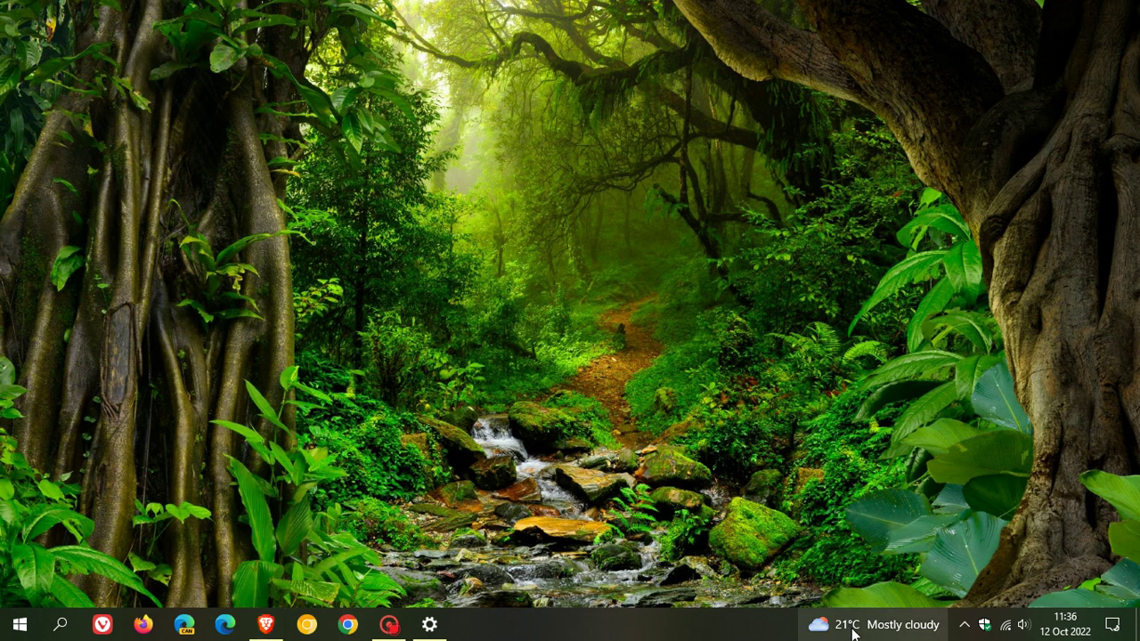
mouse_move(854, 633)
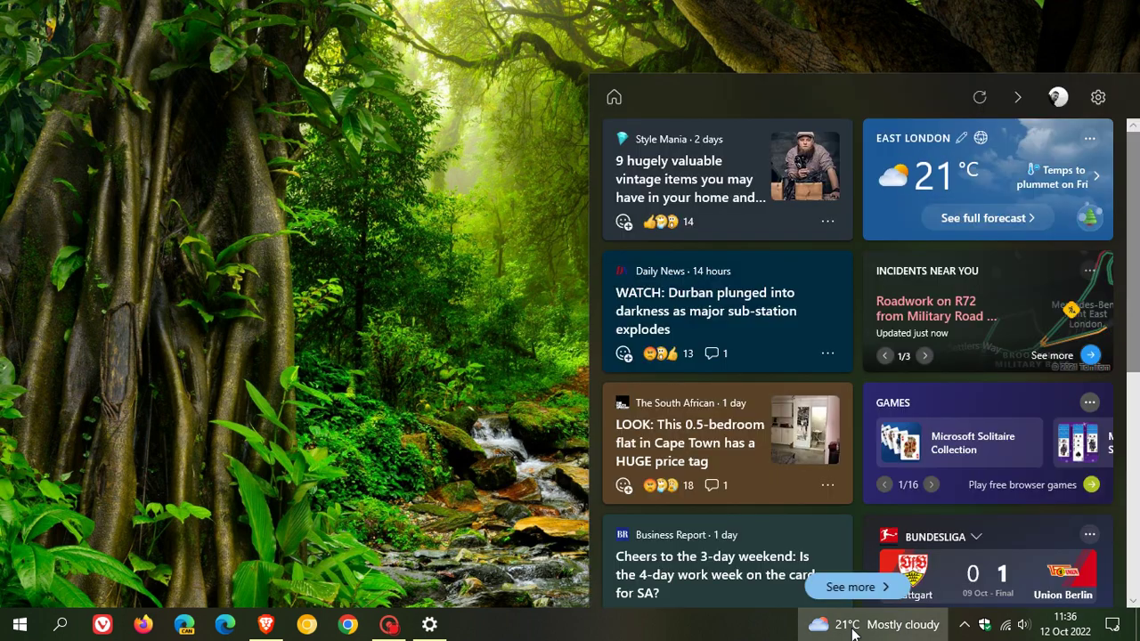
Move the taskbar to the left edge in Taskbar settings, then close Settings.
right_click(656, 632)
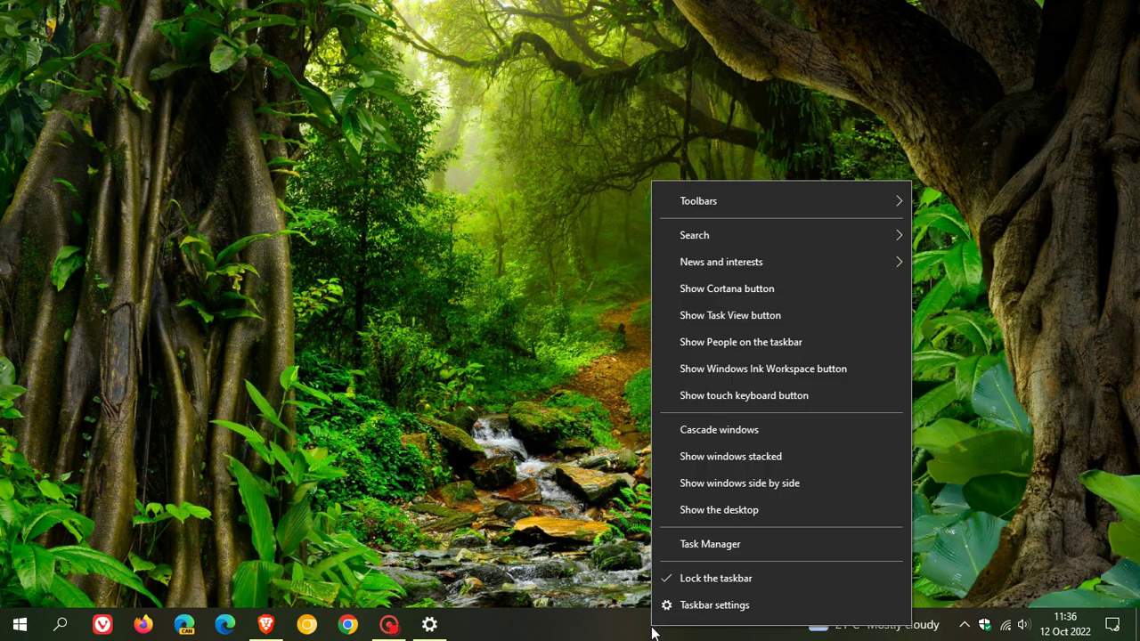
left_click(698, 615)
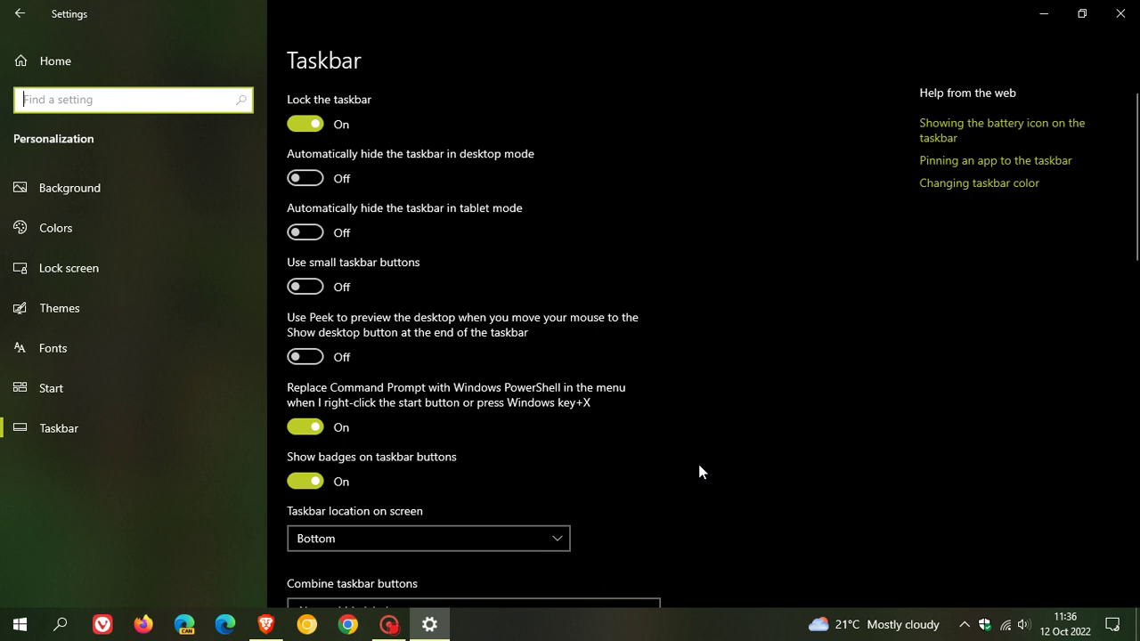
scroll(727, 306, "down", 3)
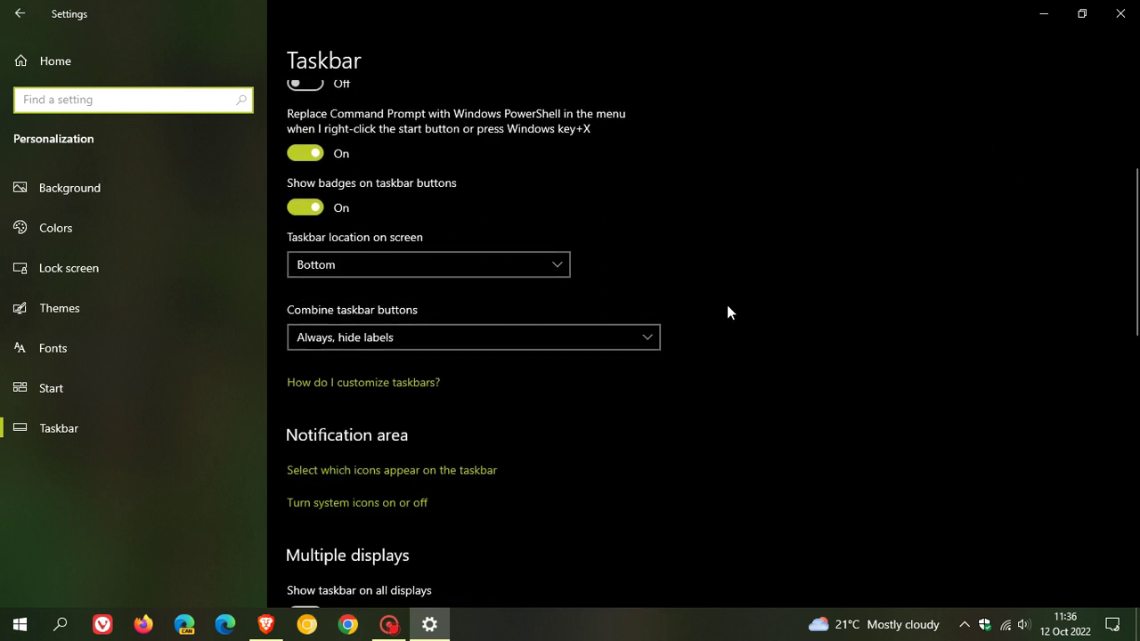
left_click(560, 264)
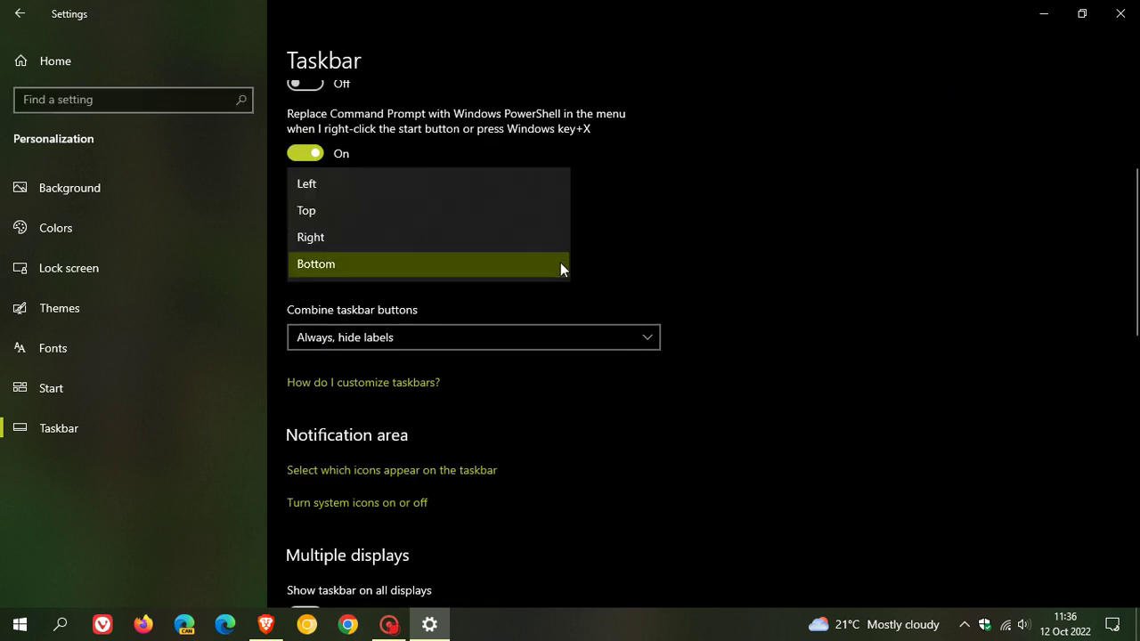
left_click(519, 184)
left_click(1119, 13)
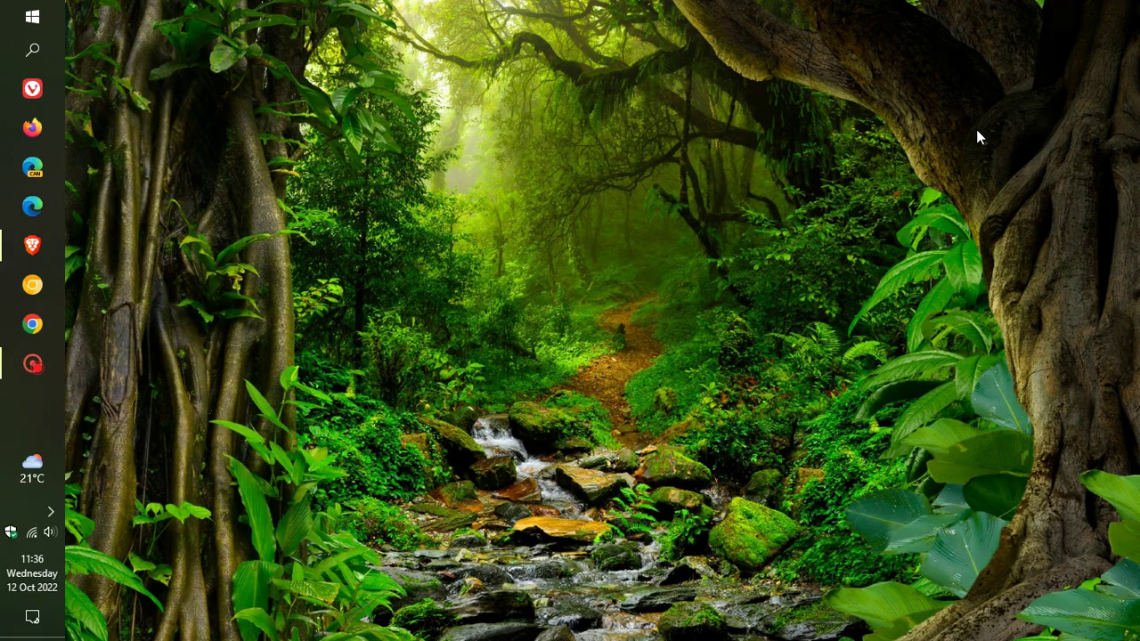
Close the news panel and set 'Taskbar location on screen' to Bottom.
mouse_move(32, 478)
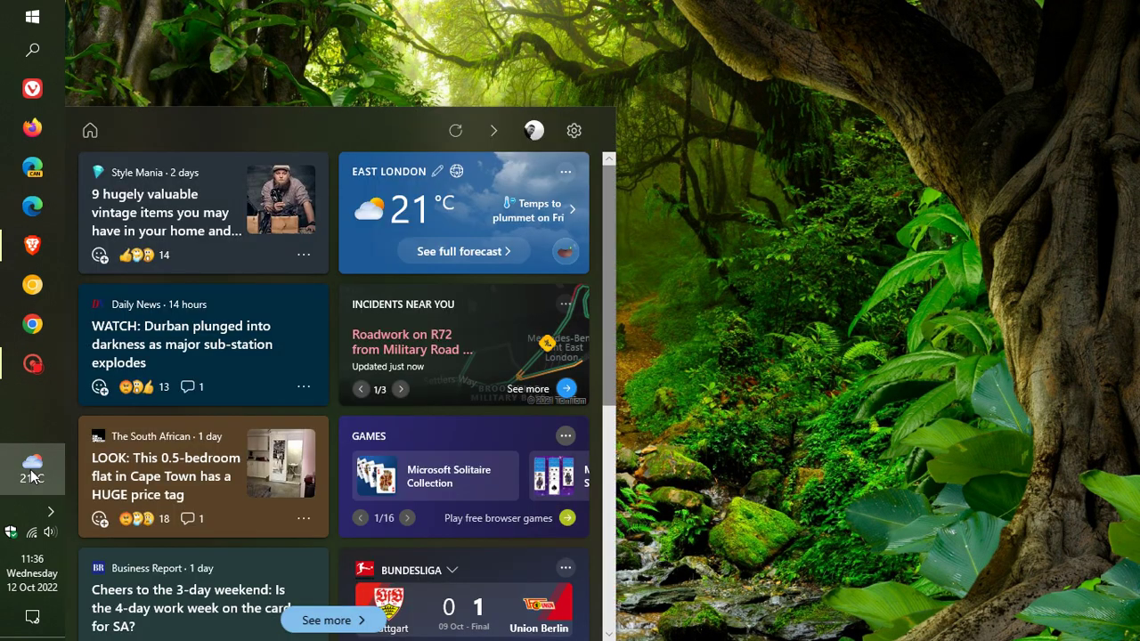
left_click(32, 478)
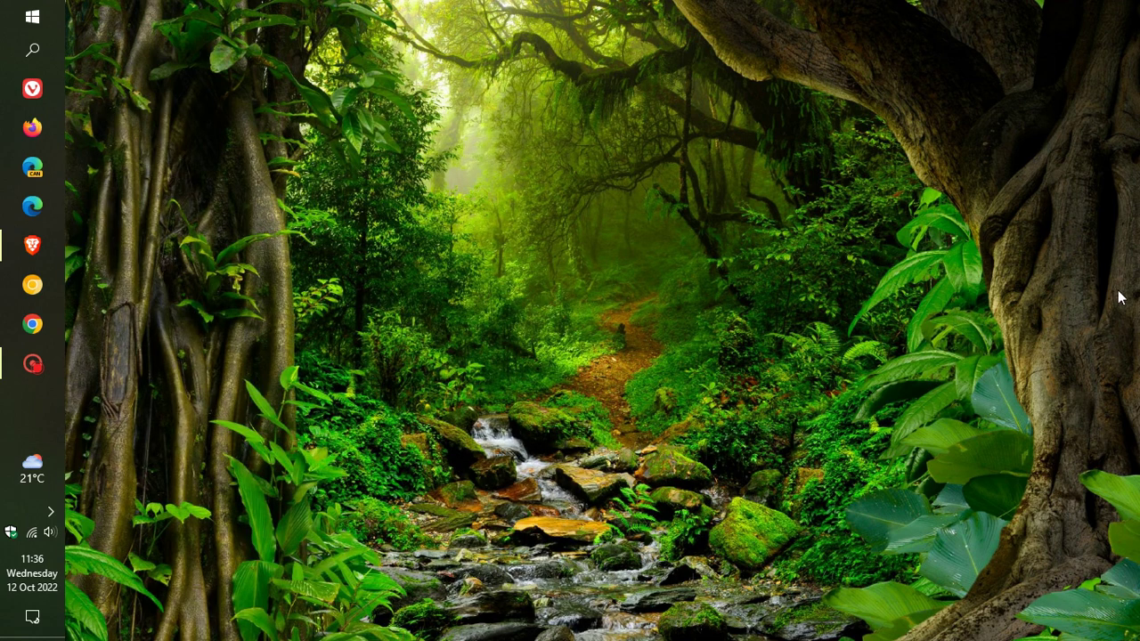
right_click(39, 407)
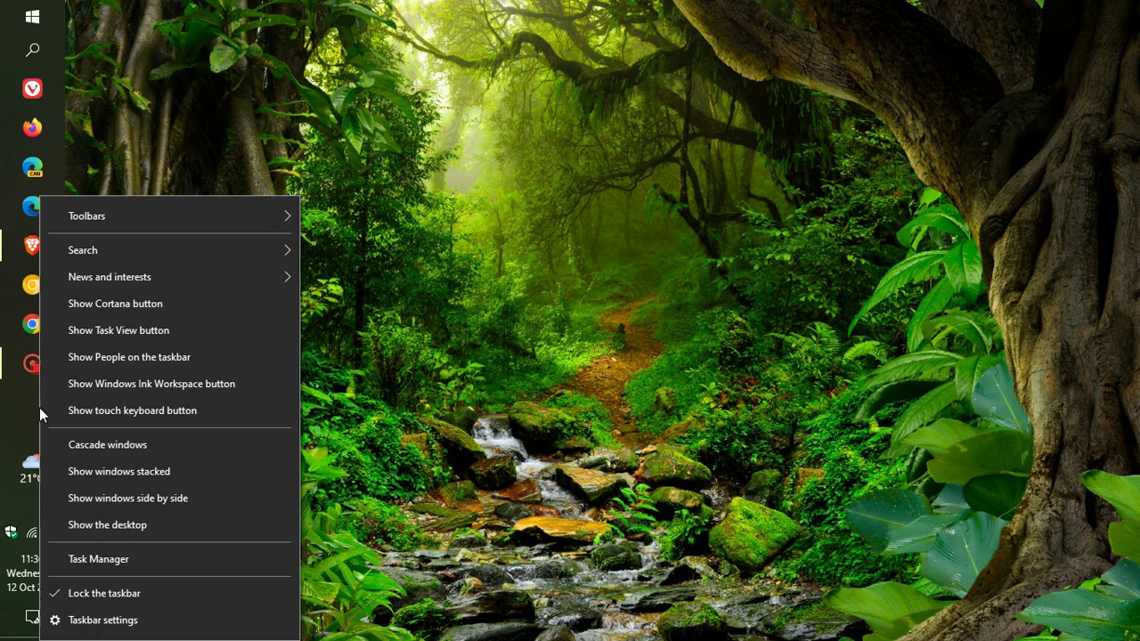
left_click(145, 620)
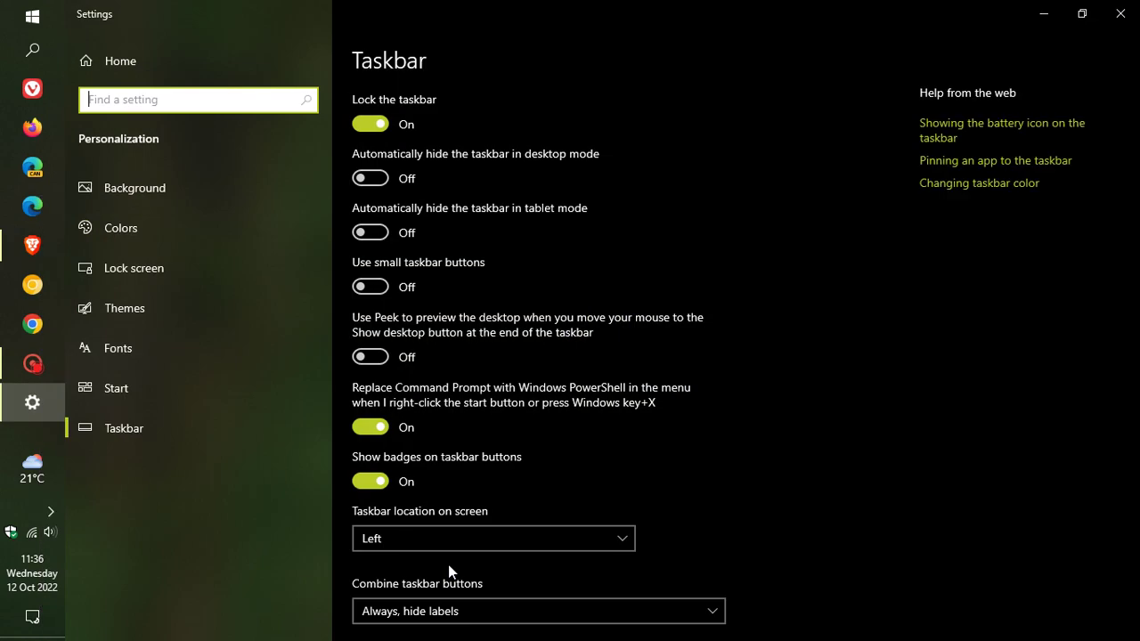
scroll(881, 408, "down", 2)
scroll(880, 396, "down", 1)
left_click(623, 348)
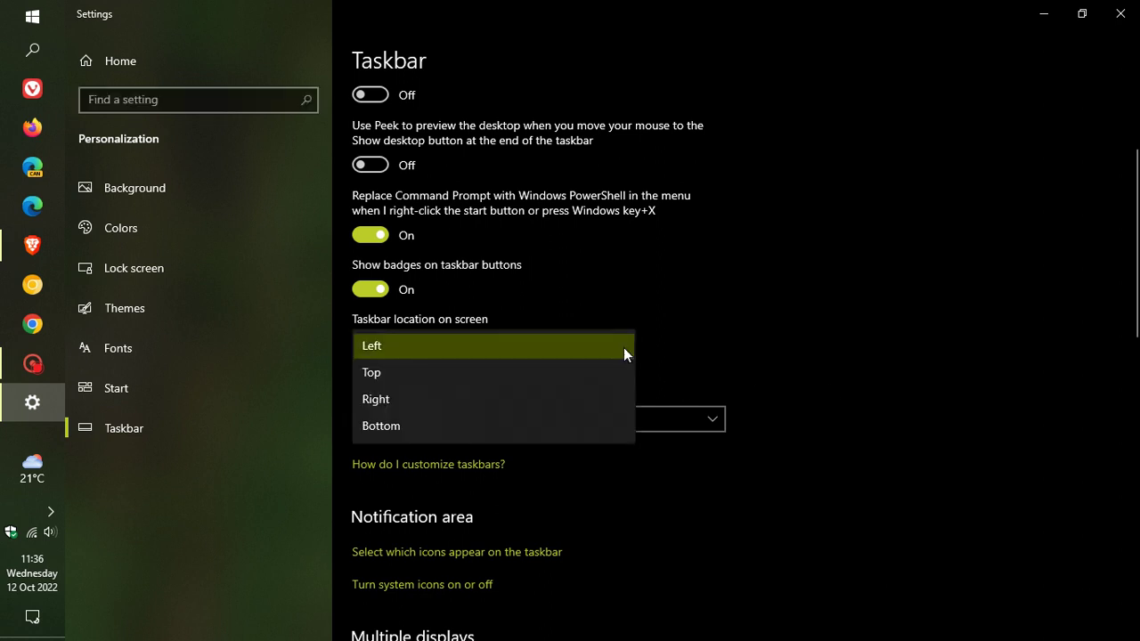
left_click(593, 434)
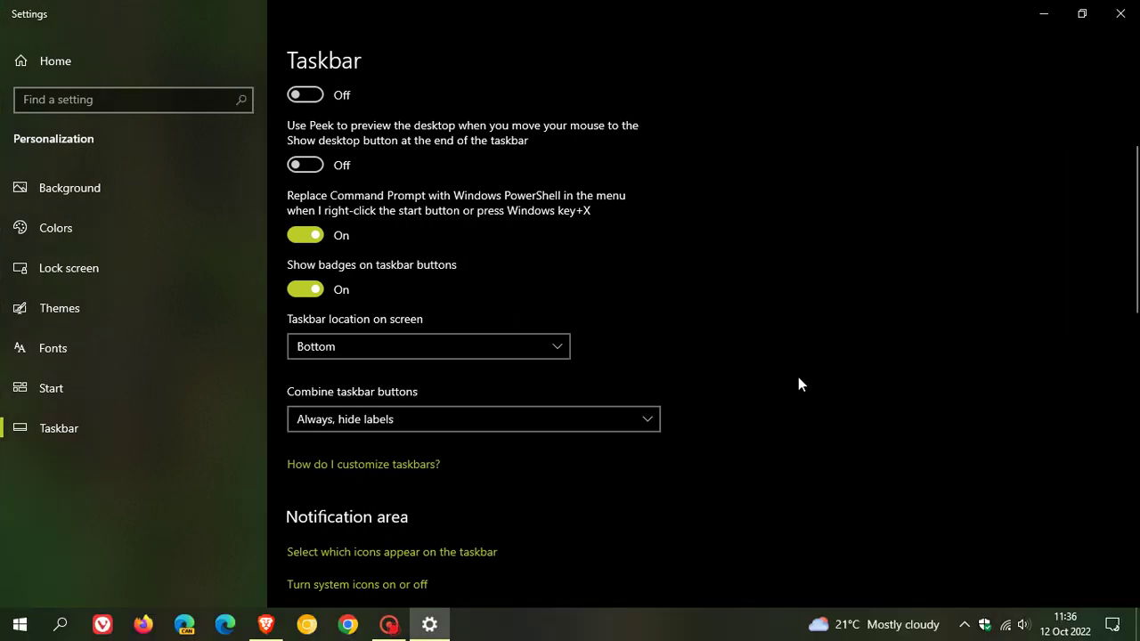
Bring up the taskbar context menu and dismiss it without changes.
right_click(740, 635)
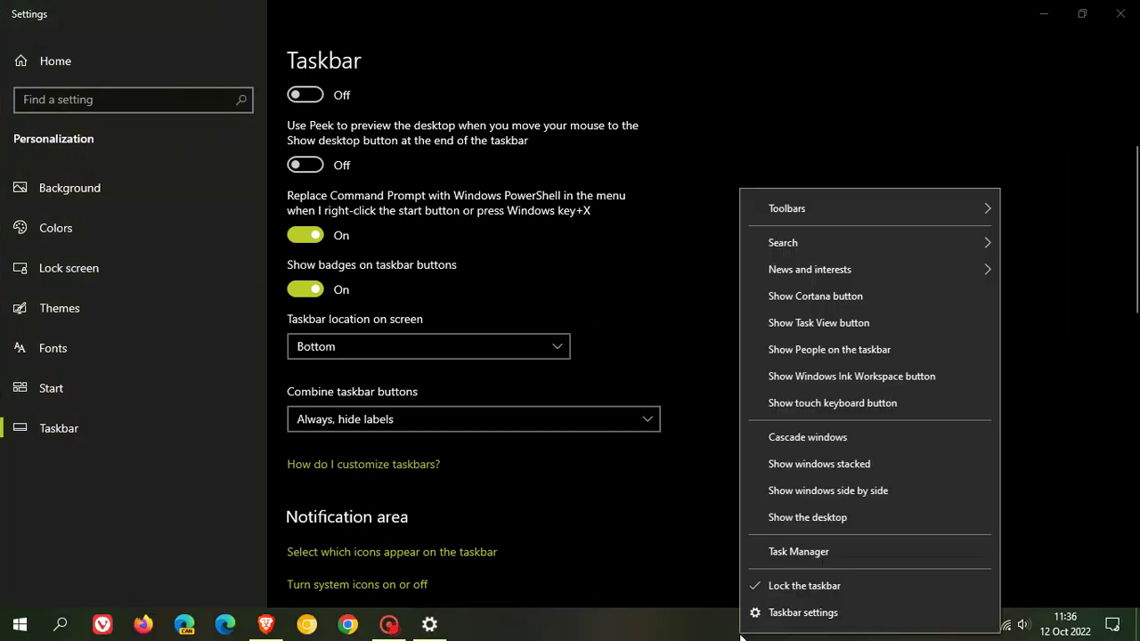
mouse_move(844, 272)
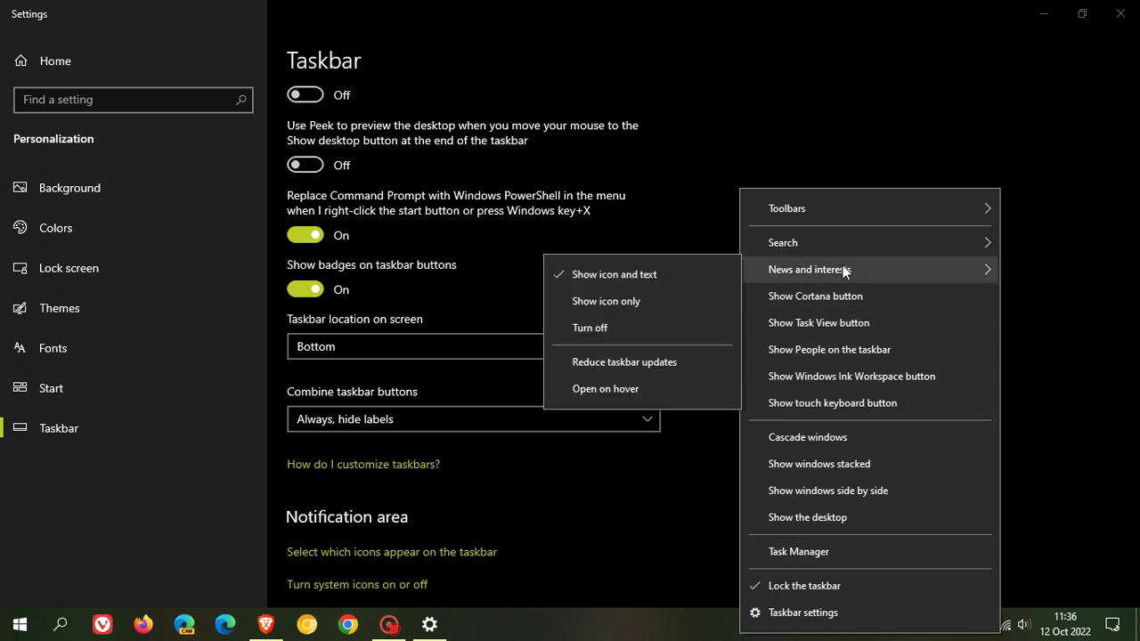
left_click(654, 559)
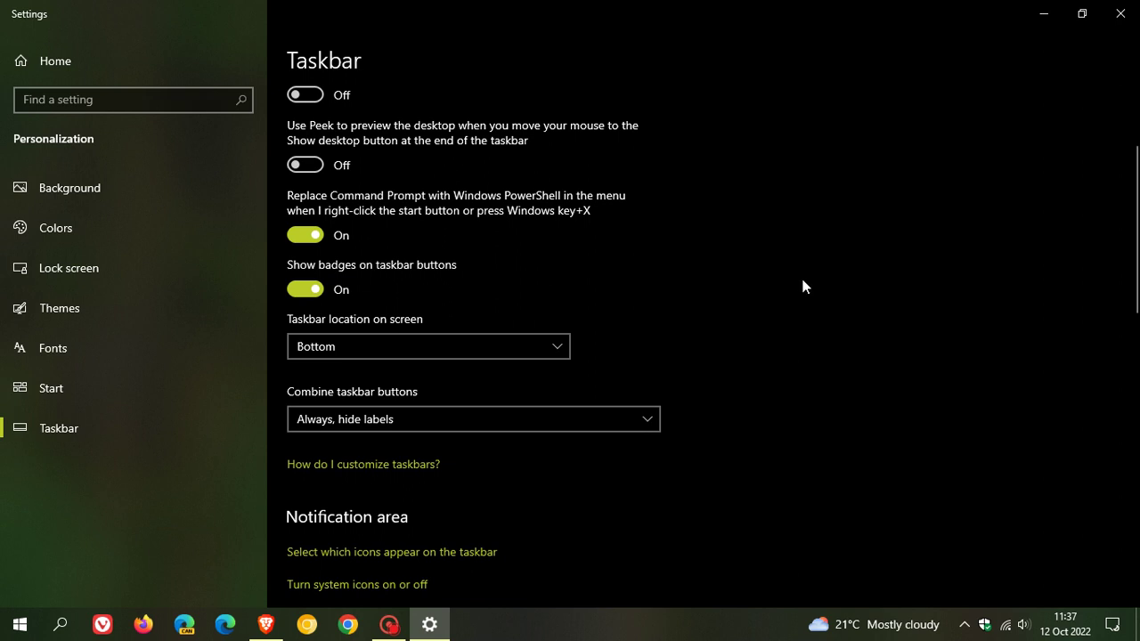
Turn 'Show news and interests on the taskbar' off and back on, then close Settings.
scroll(802, 286, "down", 10)
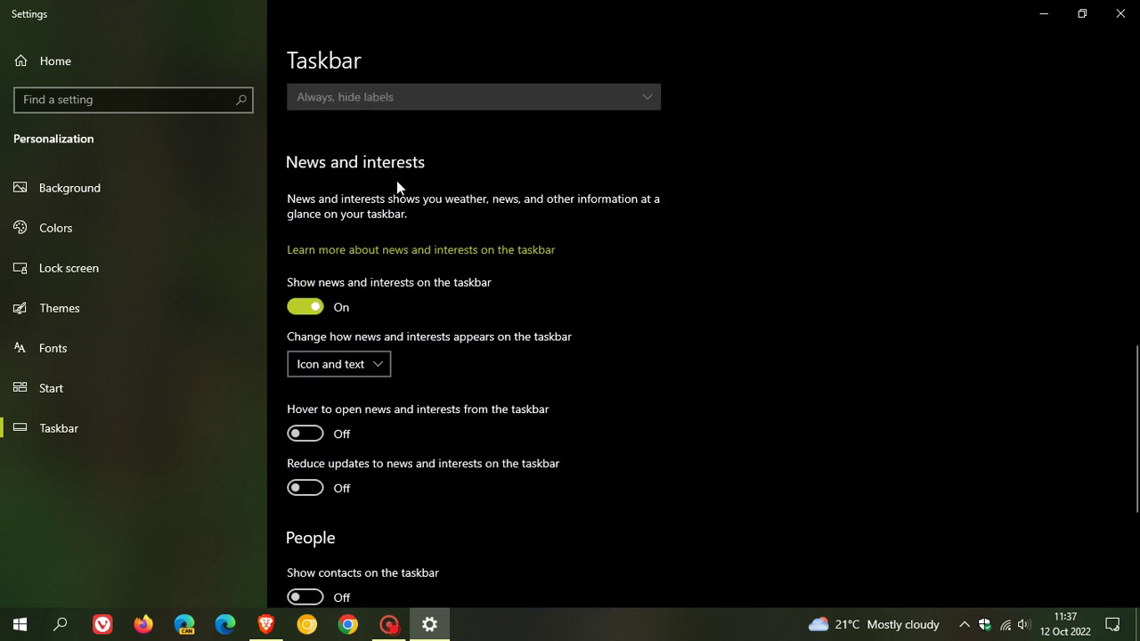
left_click(299, 311)
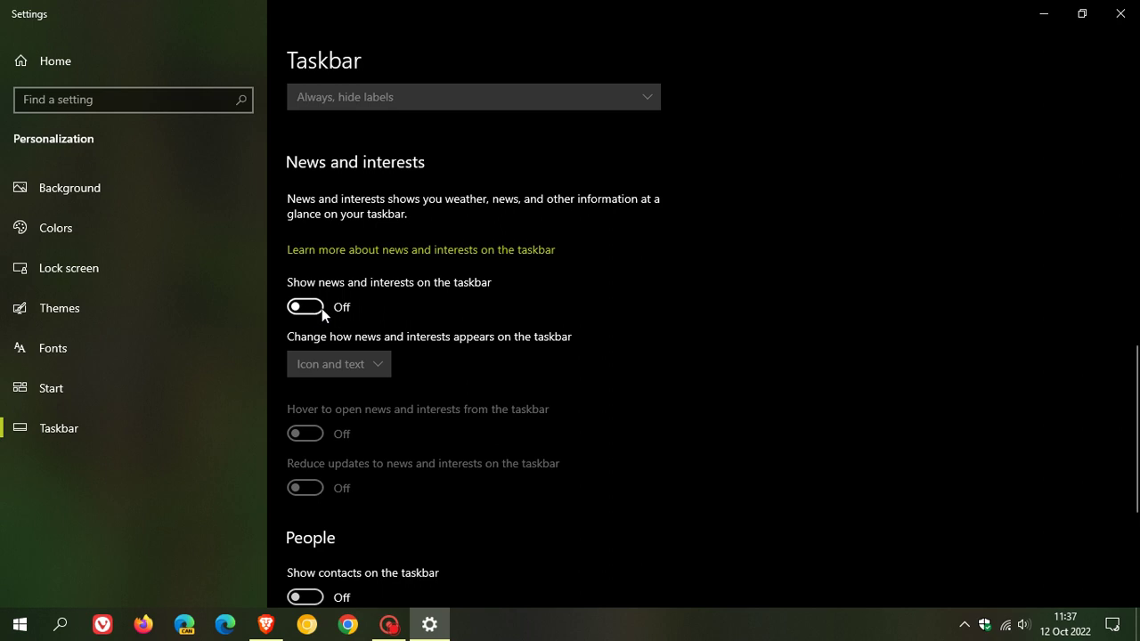
left_click(322, 308)
scroll(774, 318, "down", 1)
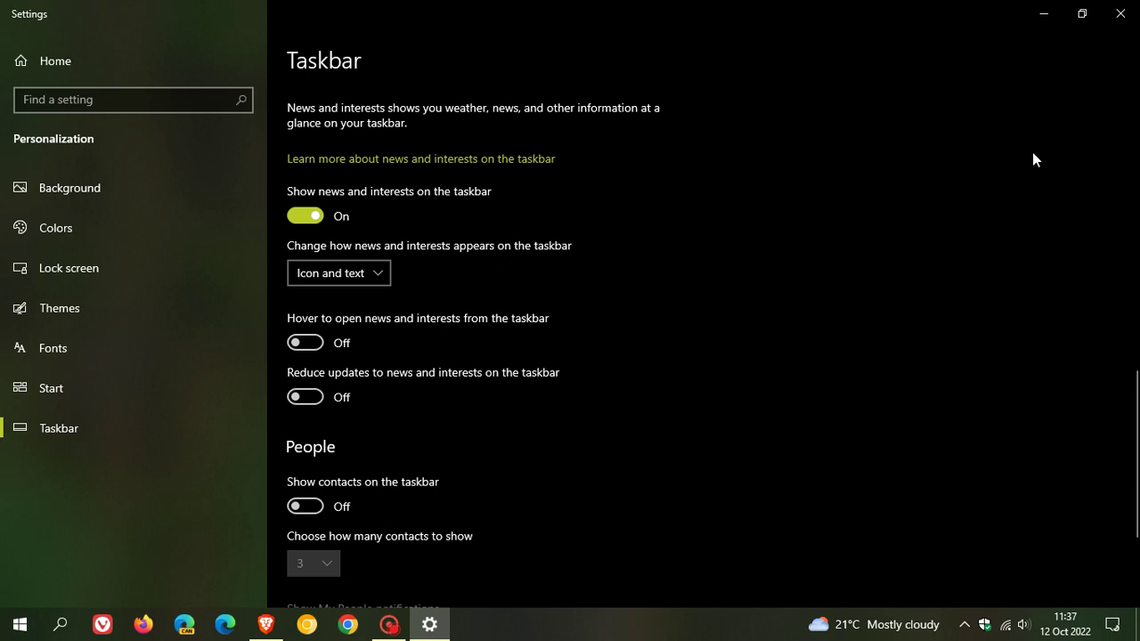
left_click(1120, 14)
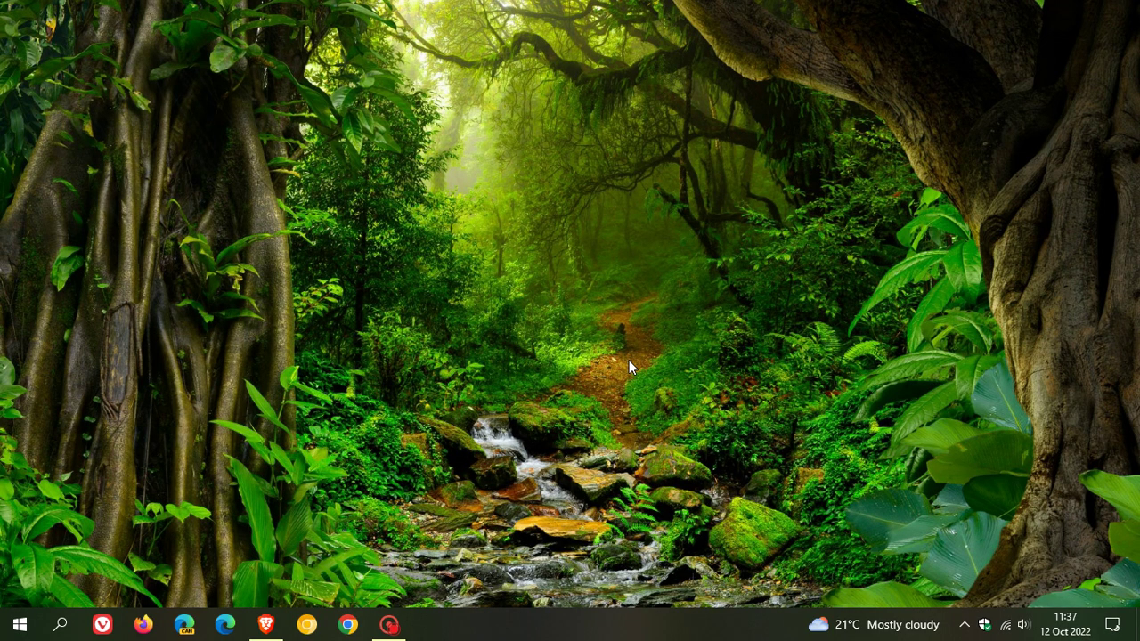
left_click(61, 624)
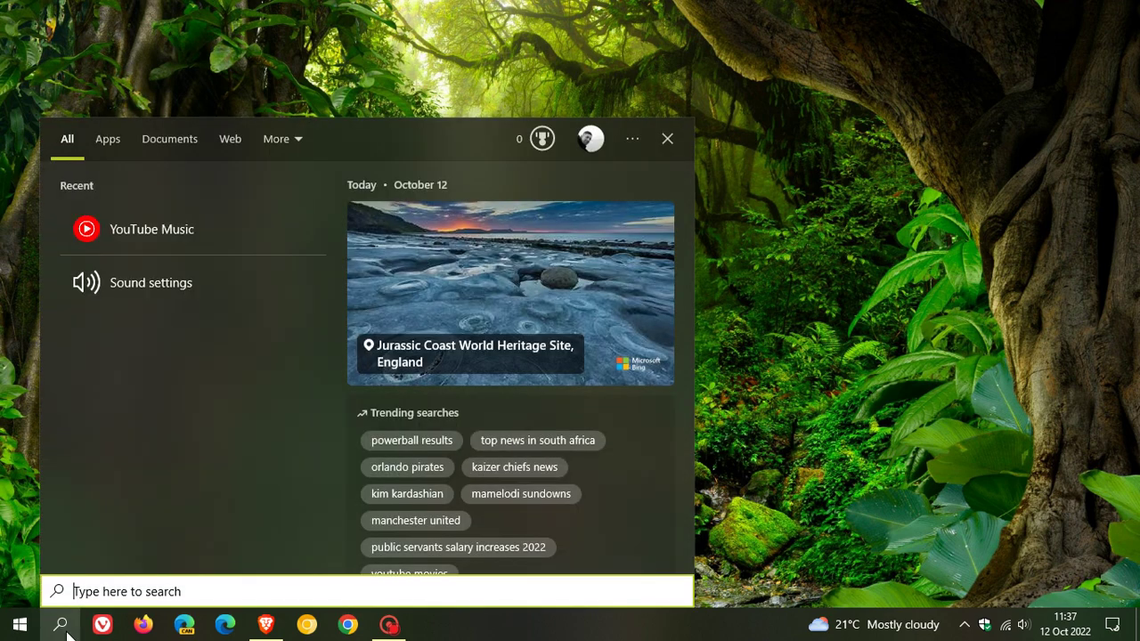
type("winver")
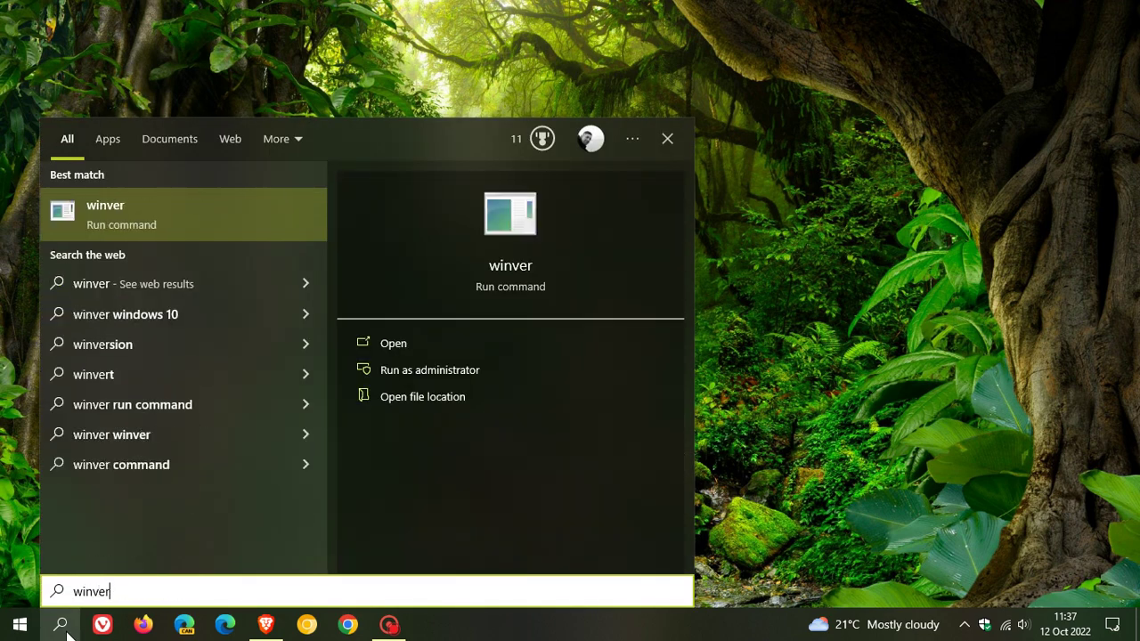
key("Return")
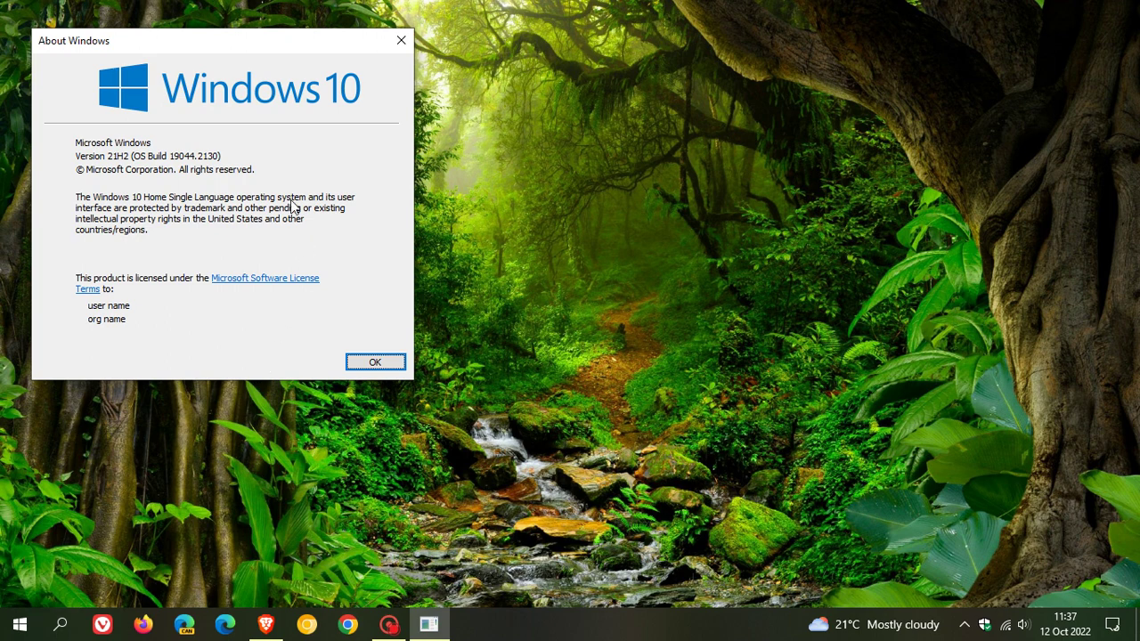
left_click_drag(244, 40, 593, 176)
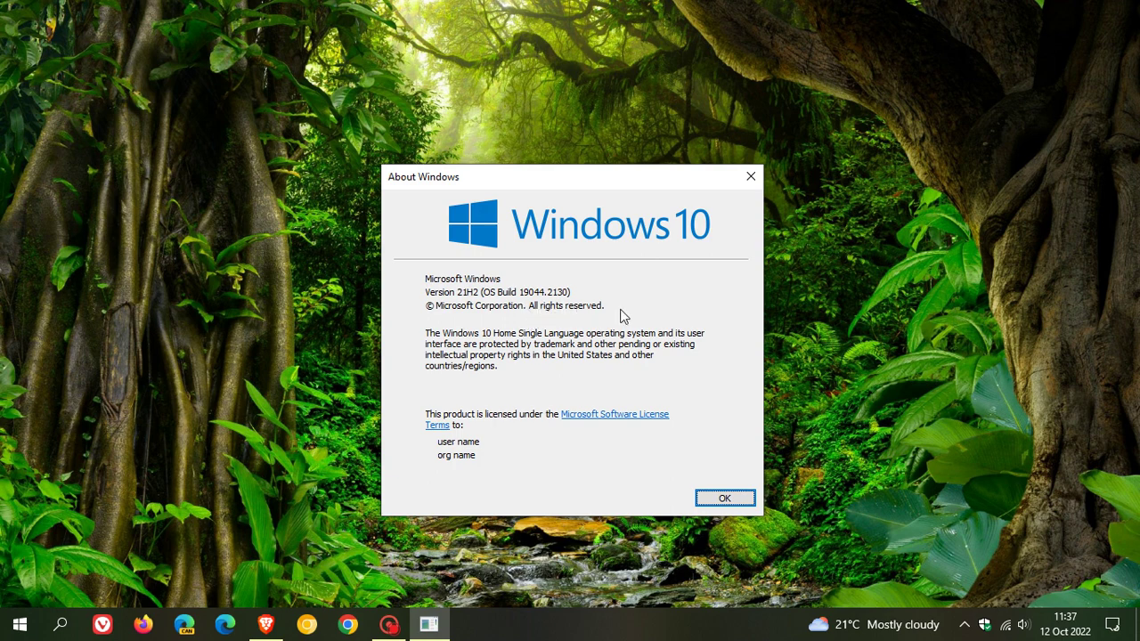
left_click(723, 497)
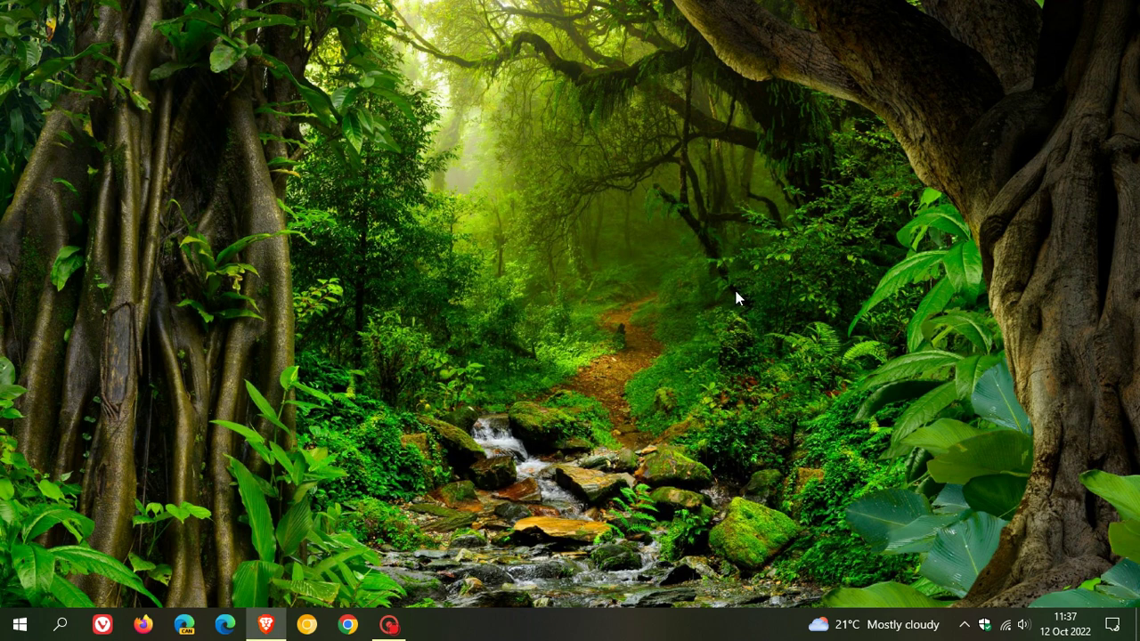